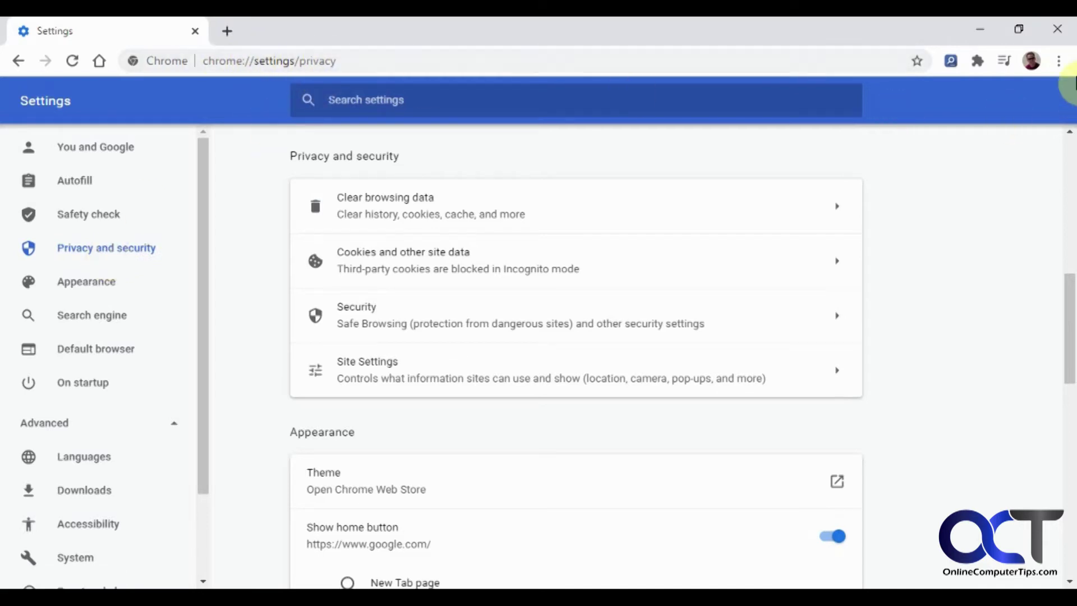
# Go to Site Settings, scroll to Recent activity, and open calendar.google.com's permission details.
pyautogui.click(1062, 62)
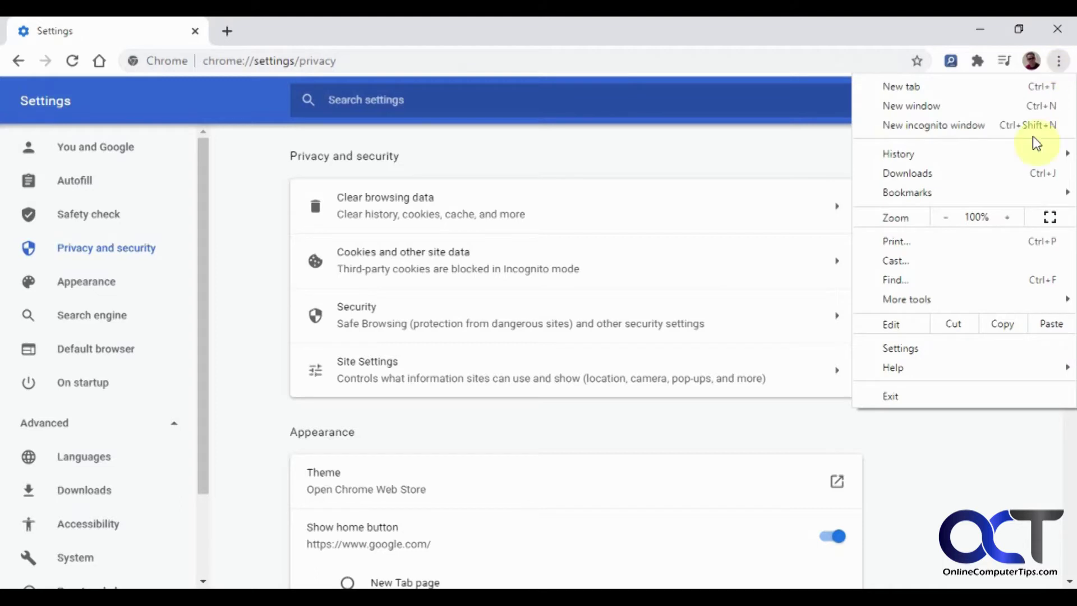
pyautogui.click(88, 259)
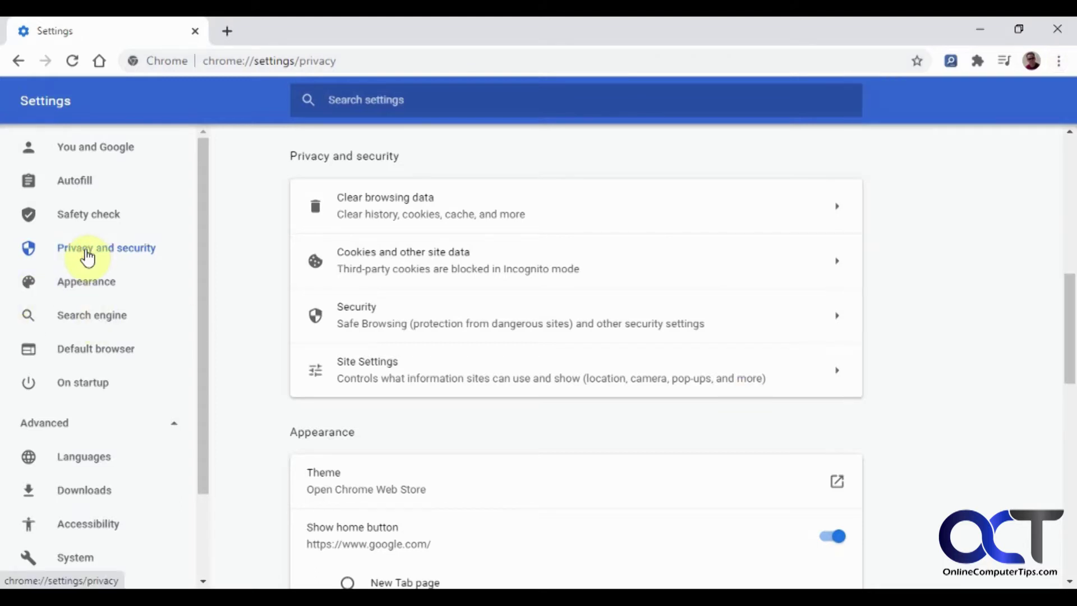
pyautogui.click(387, 376)
pyautogui.scroll(-3, 560, 399)
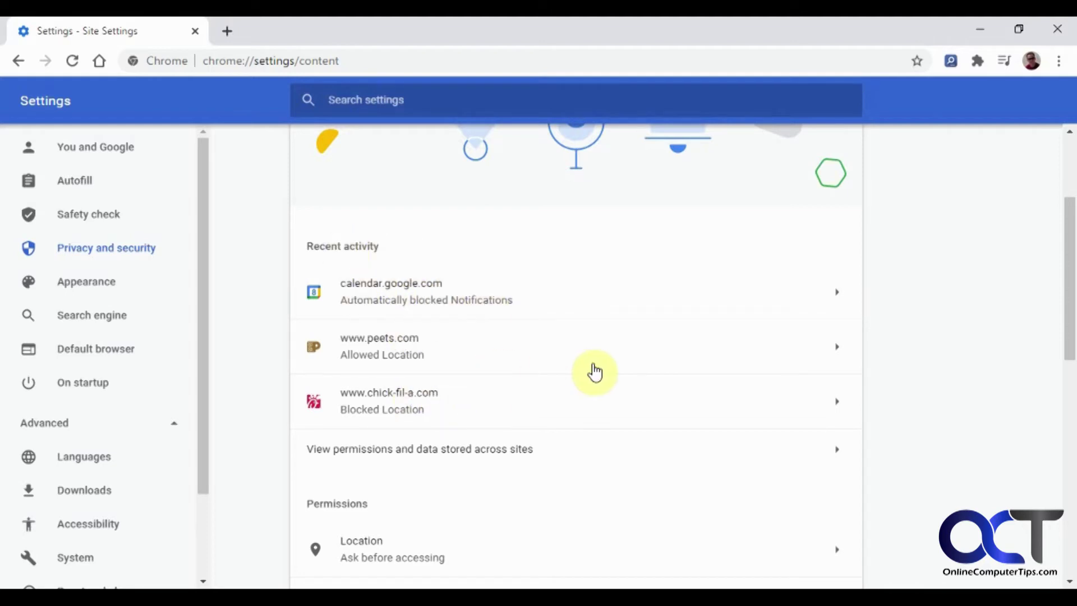
pyautogui.click(838, 297)
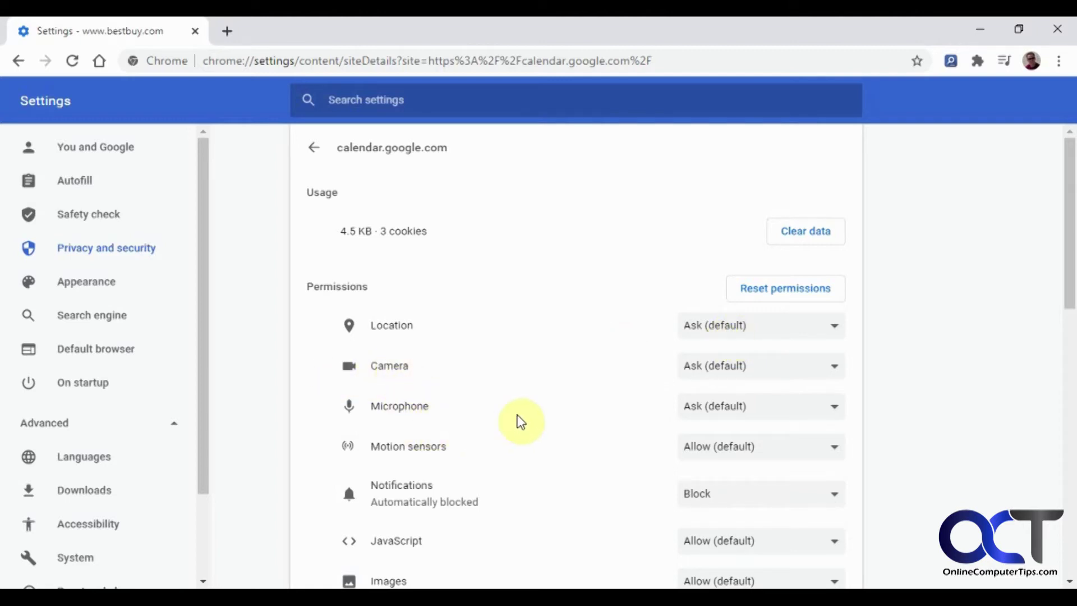
# Scroll through calendar.google.com's usage and permissions, where Notifications is set to Block.
pyautogui.scroll(-3, 521, 422)
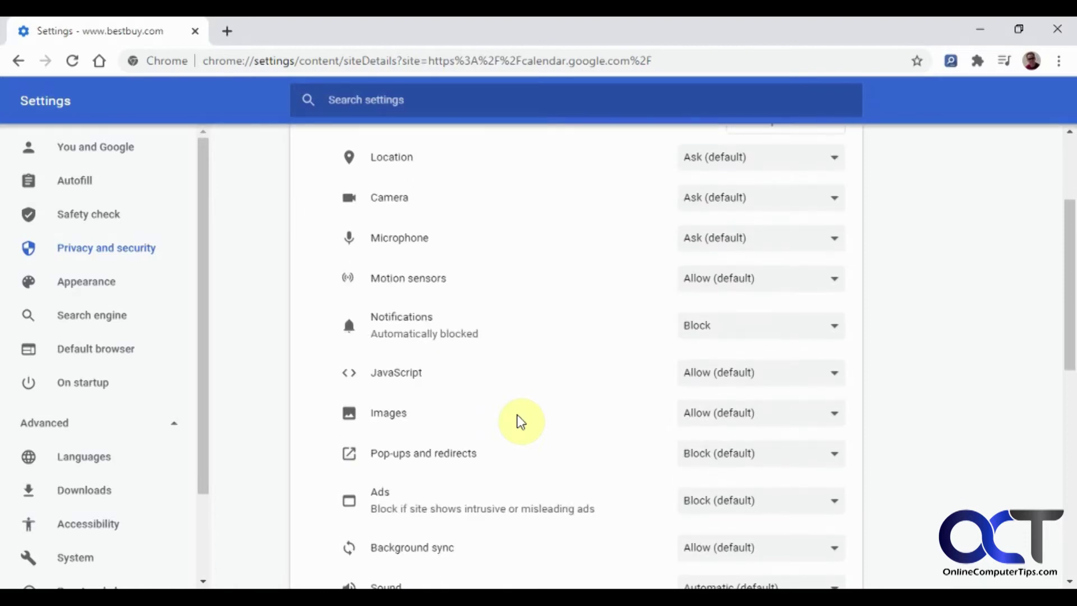
pyautogui.scroll(3, 521, 422)
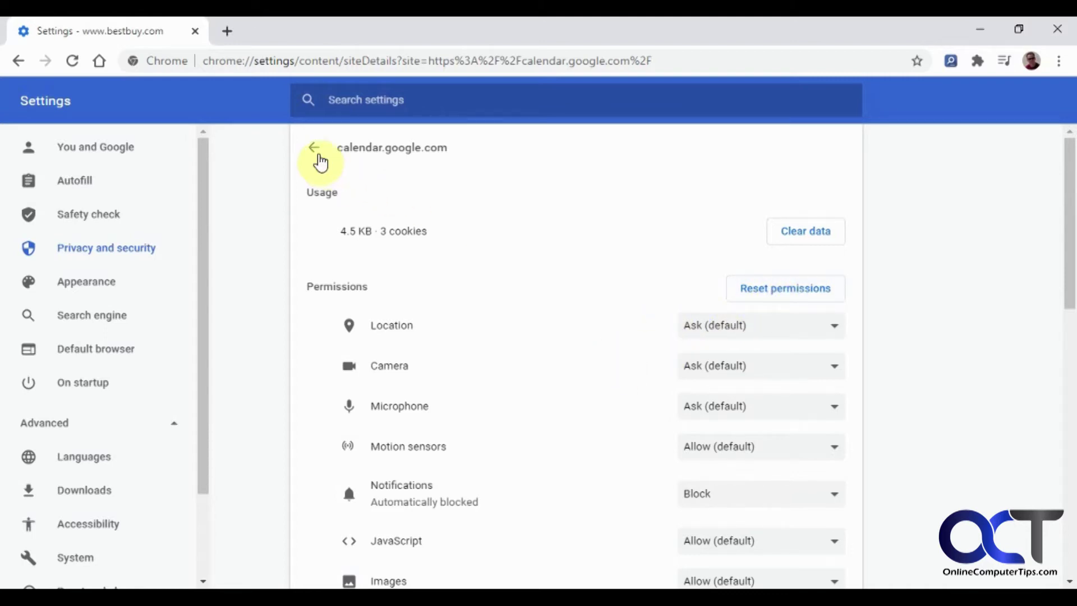
# Go back to Site Settings and open the Location permission page.
pyautogui.click(315, 151)
pyautogui.scroll(-6, 573, 409)
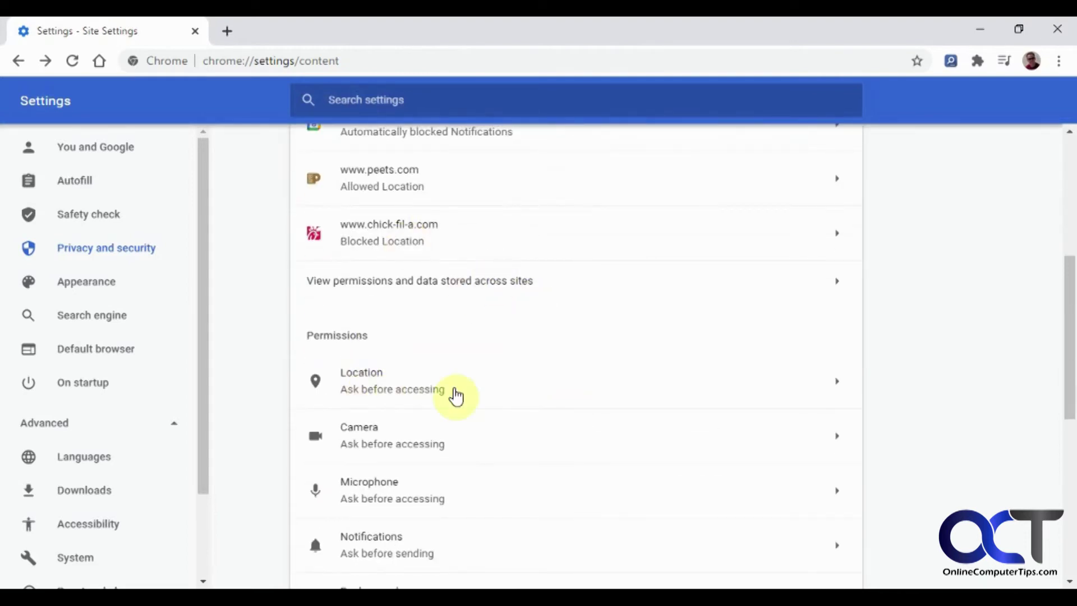
pyautogui.scroll(2, 477, 196)
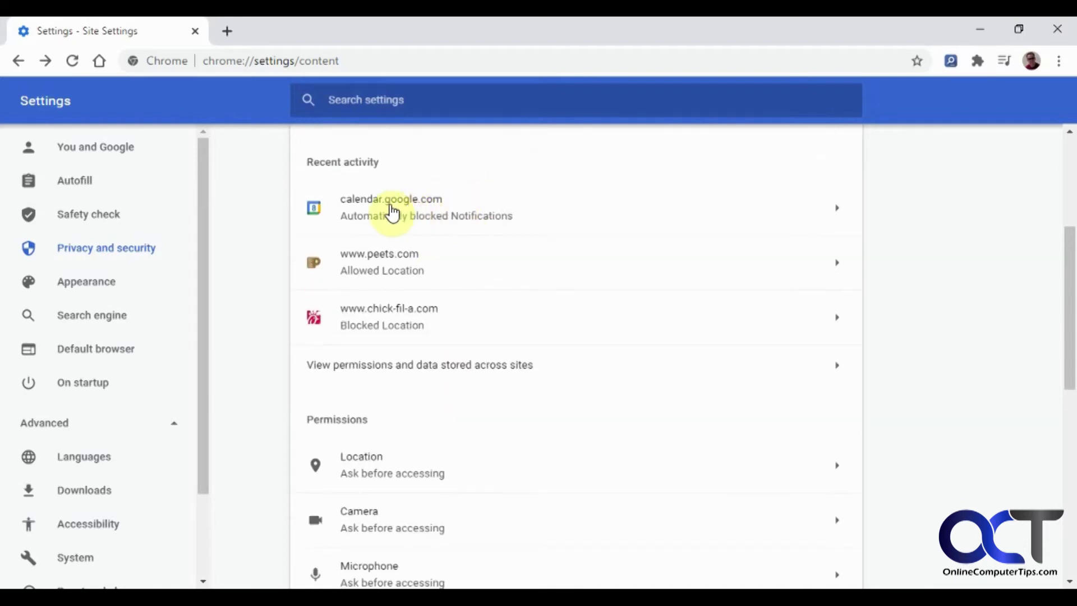
pyautogui.scroll(-2, 553, 372)
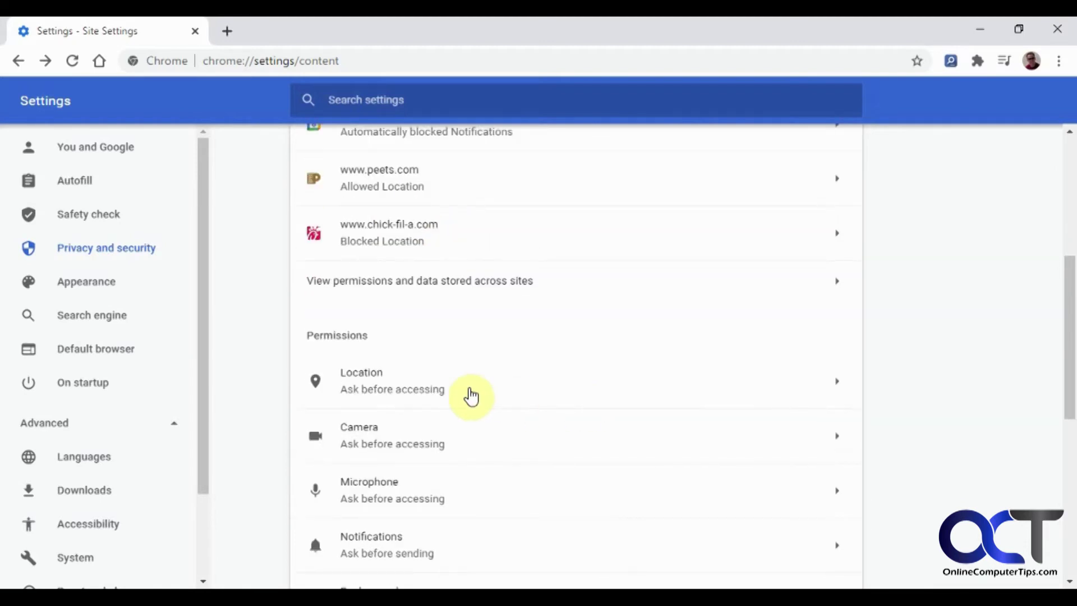
pyautogui.click(408, 392)
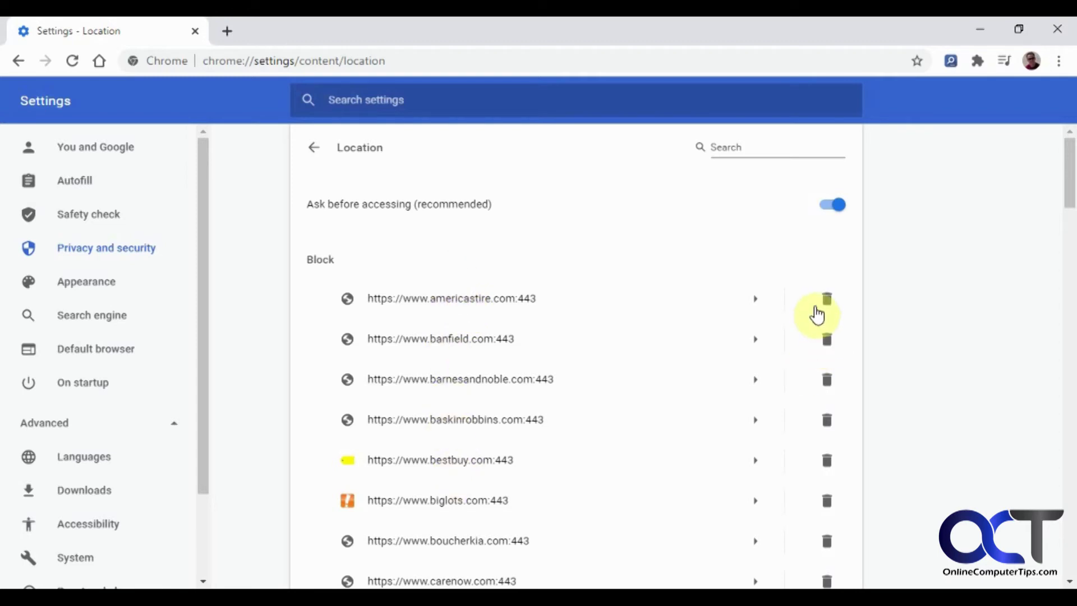
pyautogui.click(827, 303)
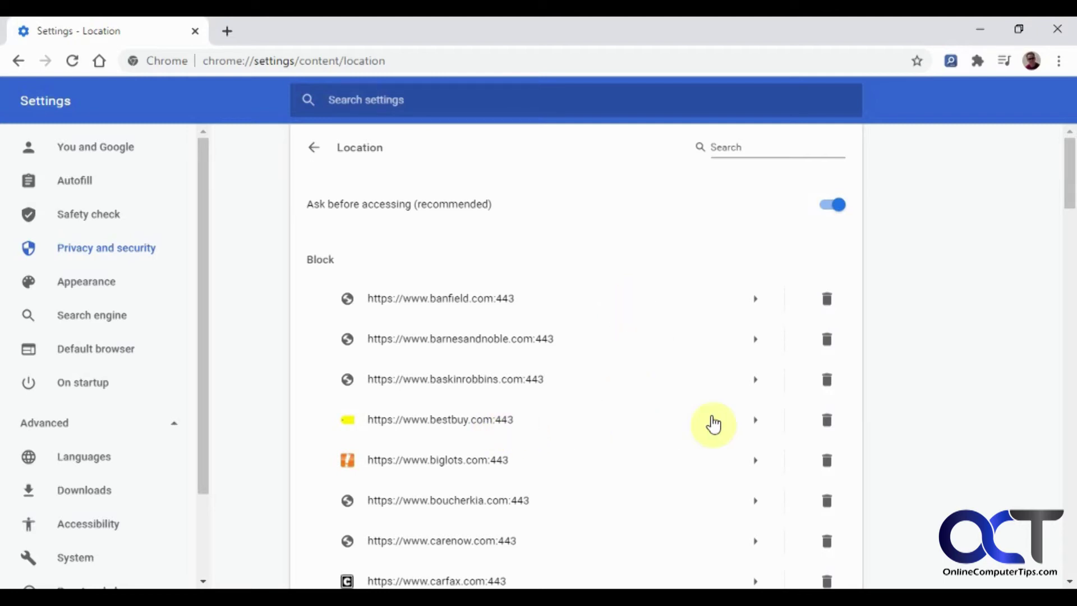
pyautogui.click(753, 424)
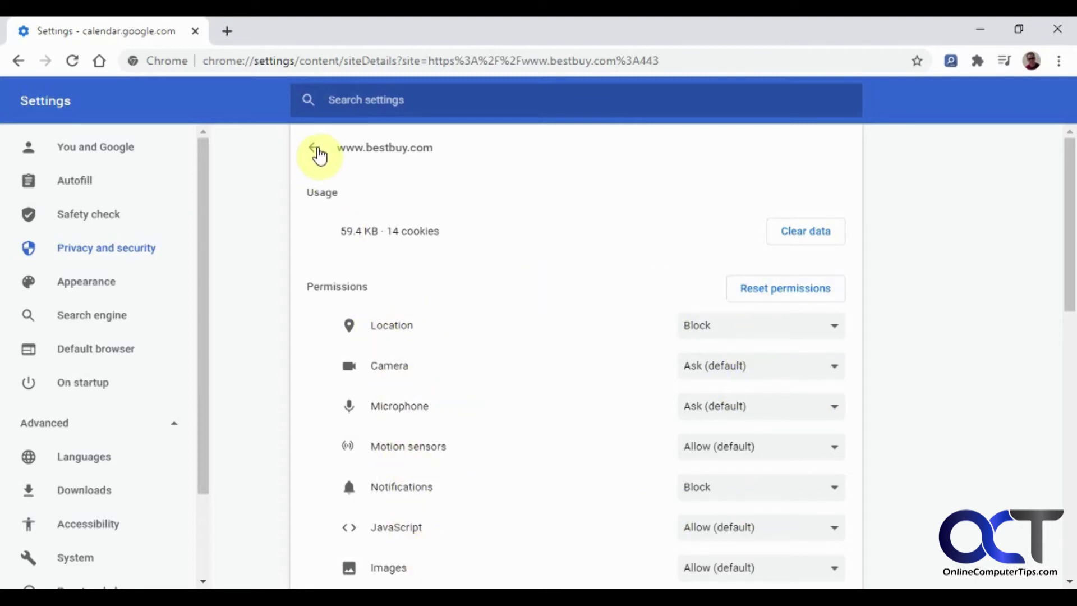
pyautogui.click(315, 151)
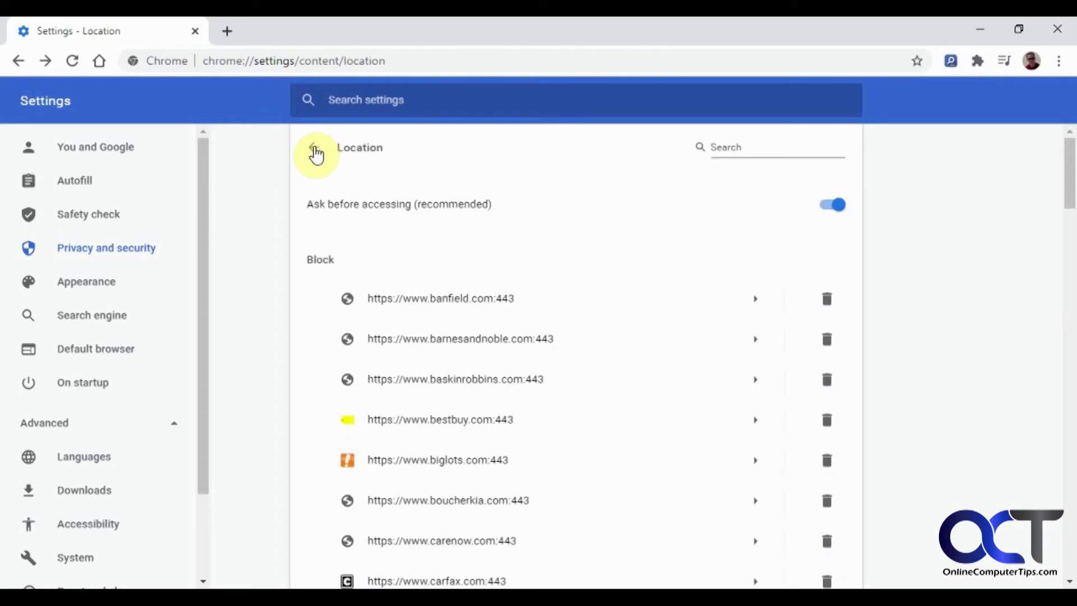
pyautogui.click(834, 213)
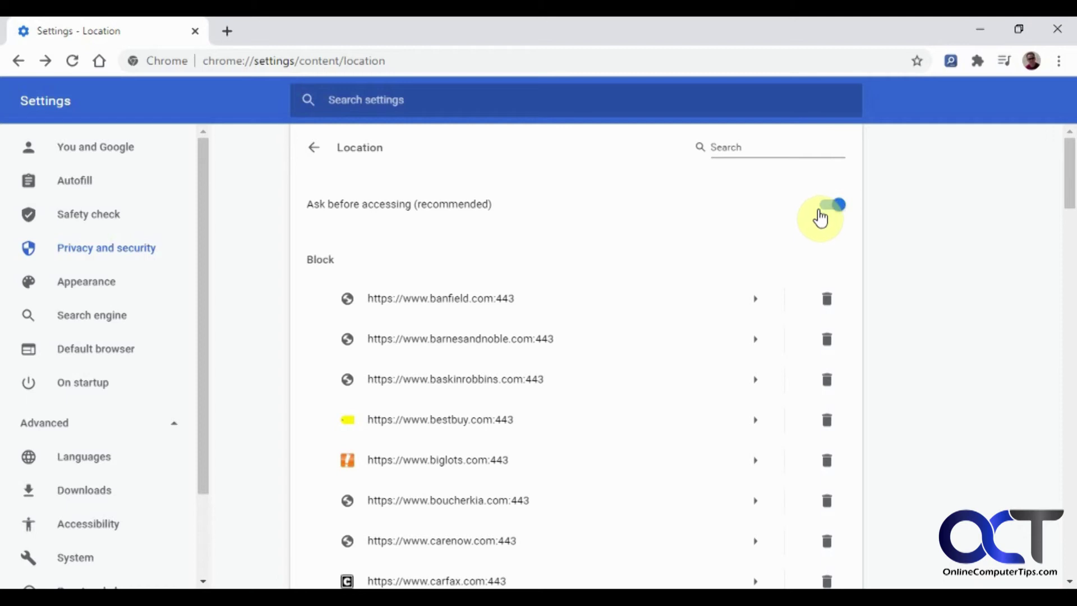
# Return to Site Settings and open the Notifications permission page.
pyautogui.click(313, 149)
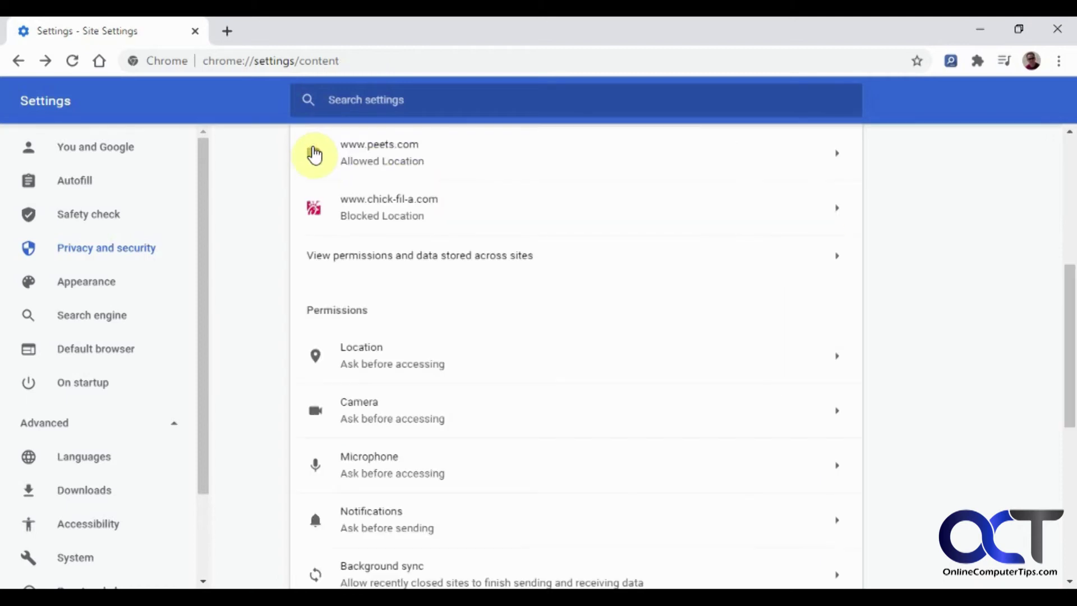
pyautogui.scroll(-2, 644, 327)
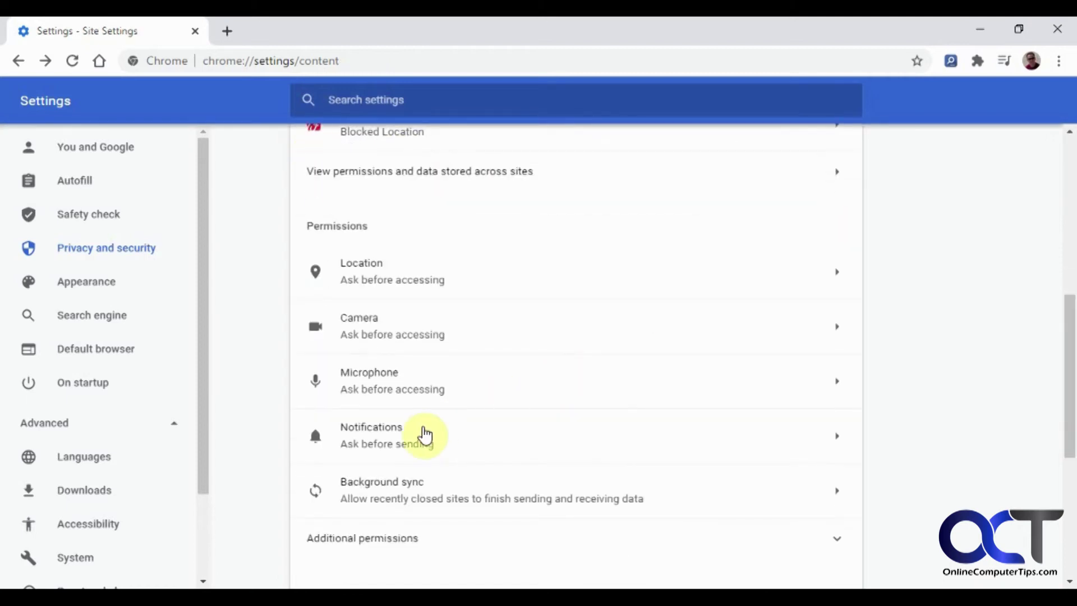
pyautogui.click(425, 437)
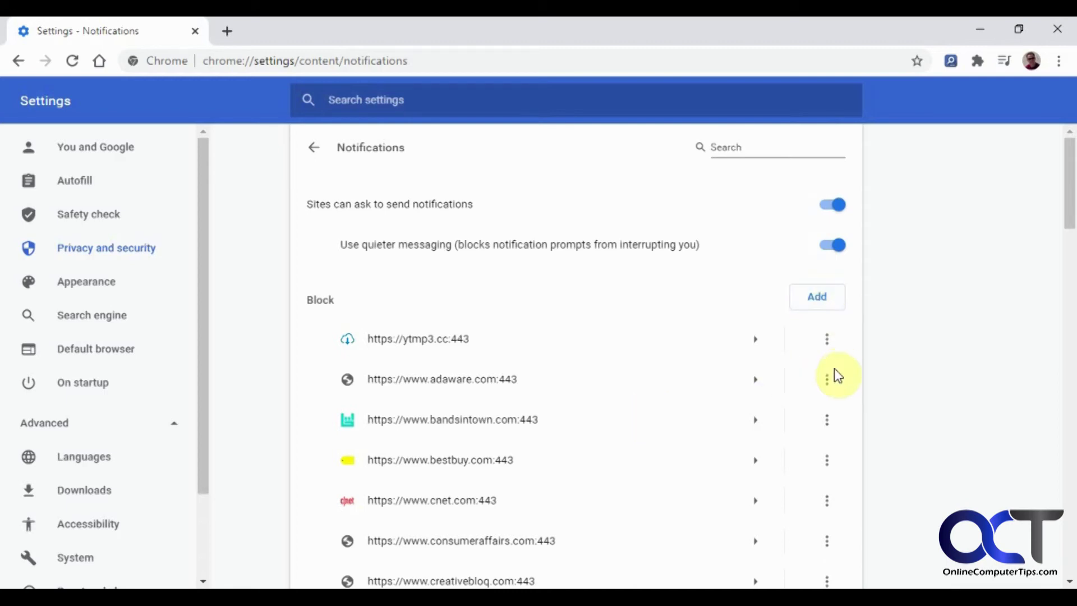
# Open and cancel the edit box for the blocked adaware.com entry, leaving it in the list.
pyautogui.click(828, 381)
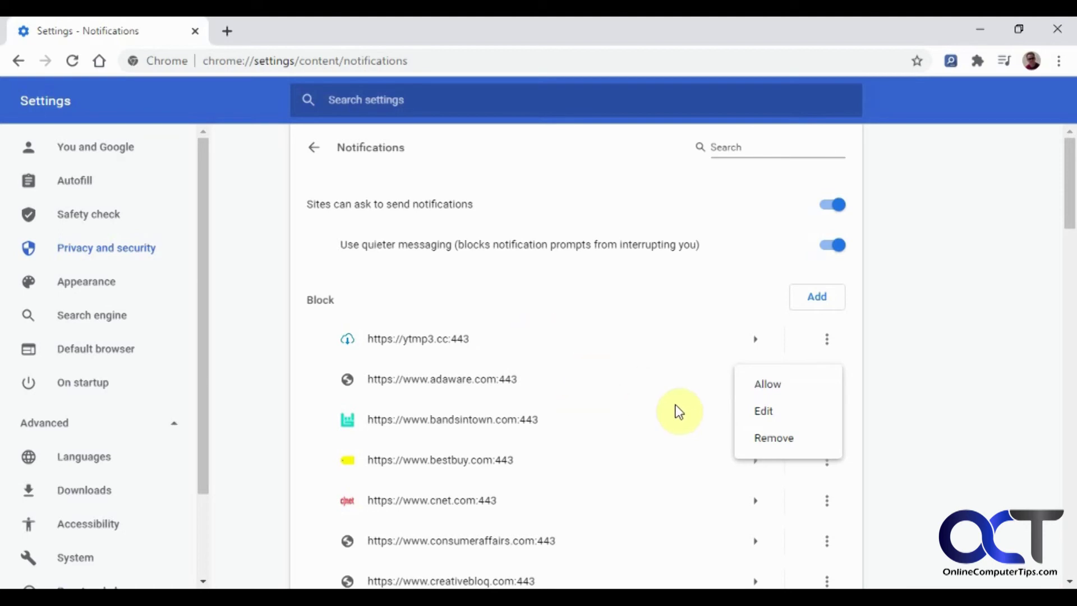
pyautogui.click(773, 415)
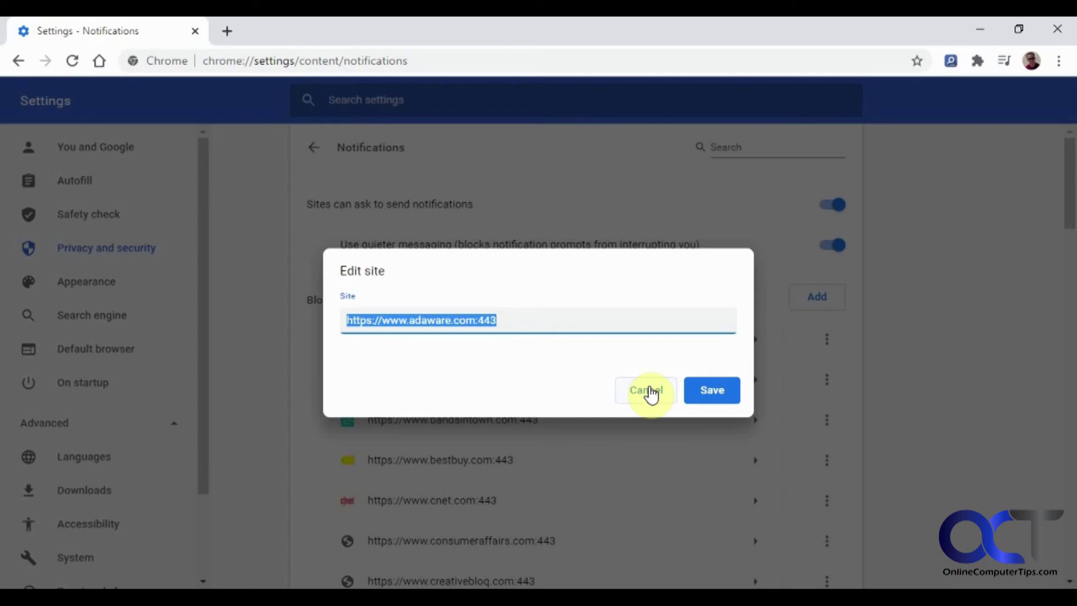
pyautogui.click(650, 394)
pyautogui.click(826, 383)
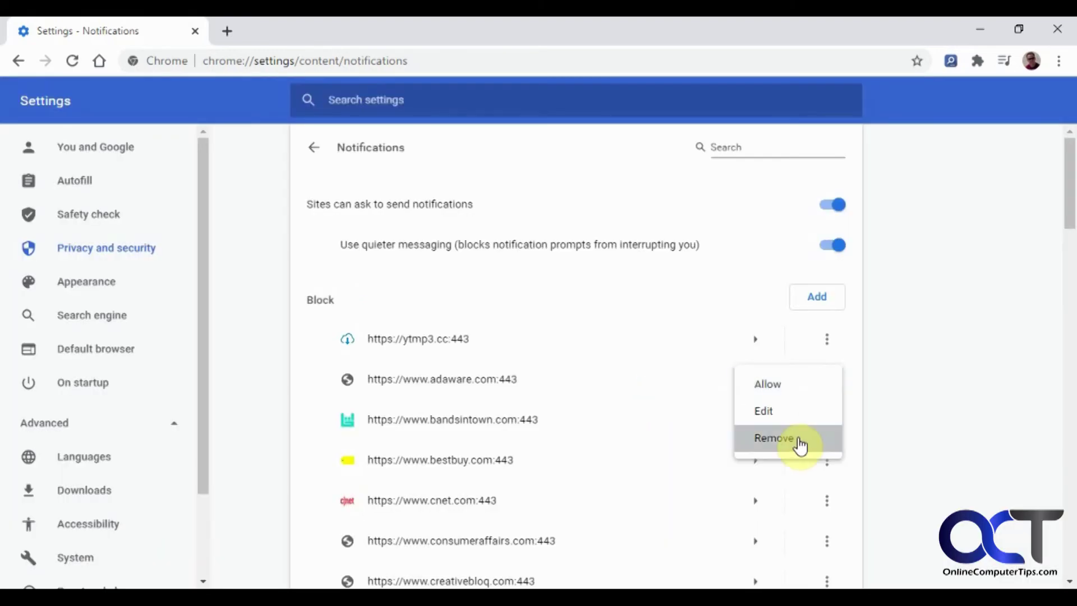
pyautogui.click(381, 213)
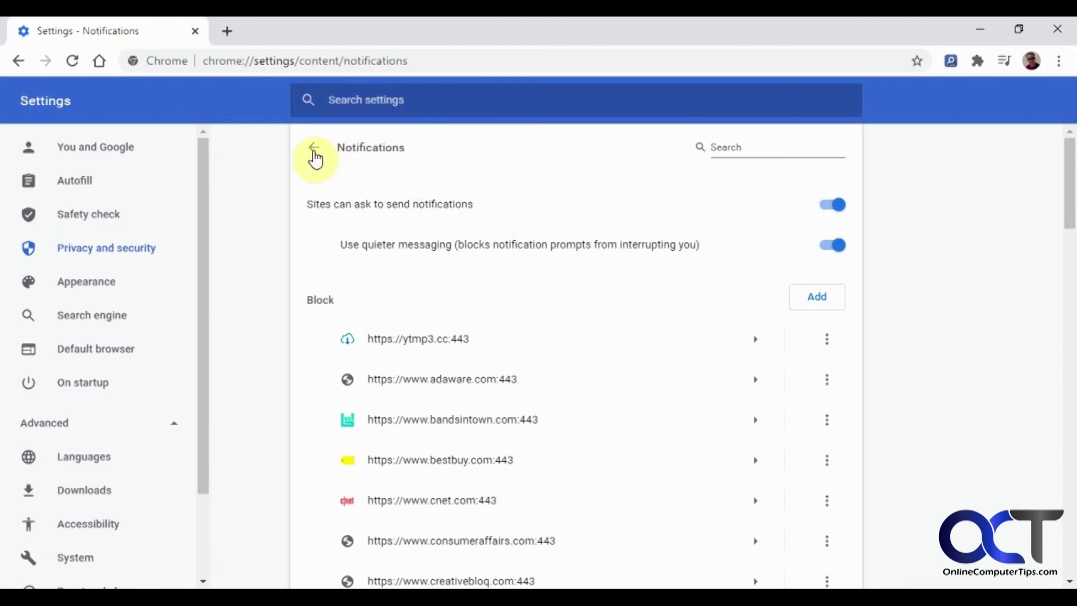
pyautogui.click(314, 150)
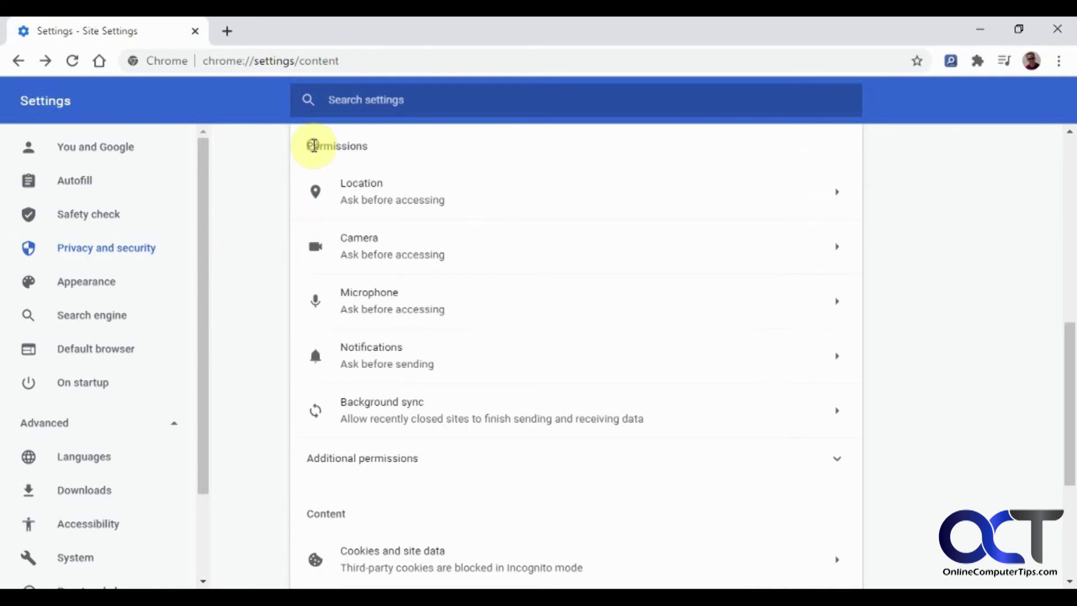
pyautogui.scroll(-5, 592, 307)
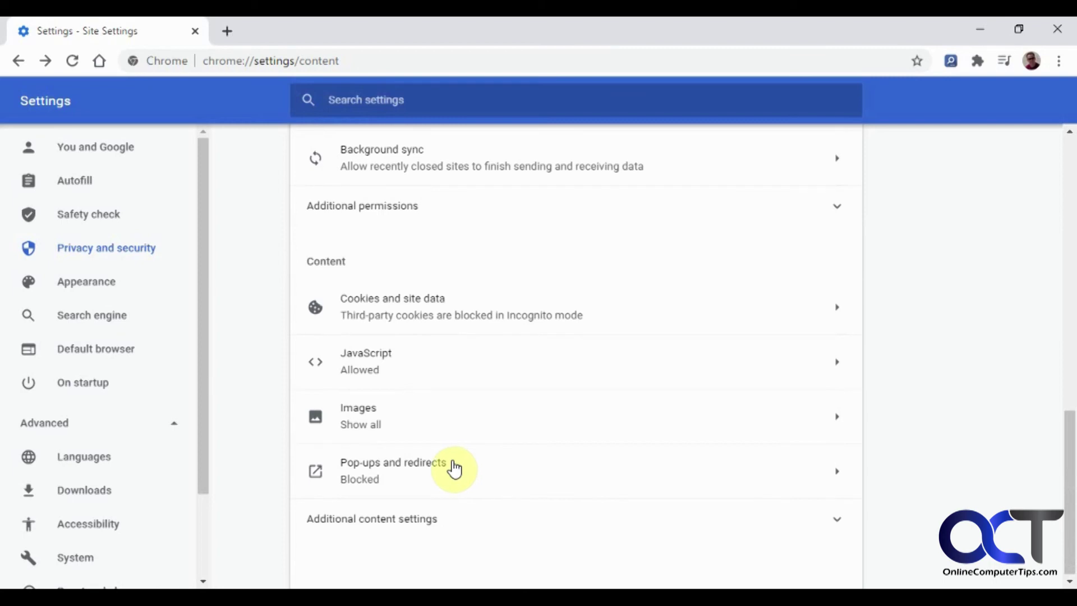
pyautogui.click(454, 469)
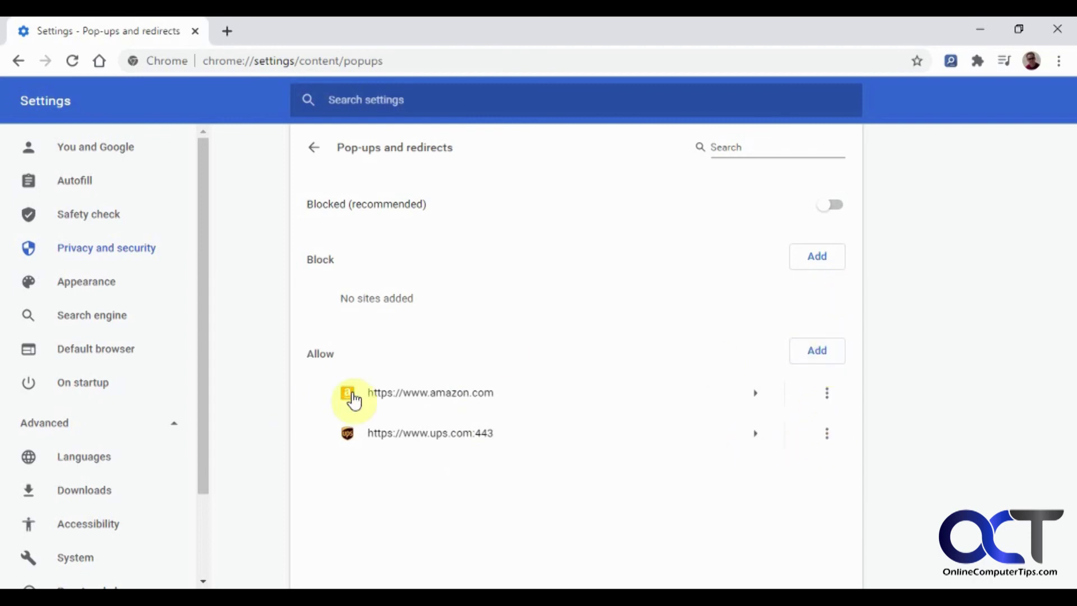
pyautogui.click(829, 433)
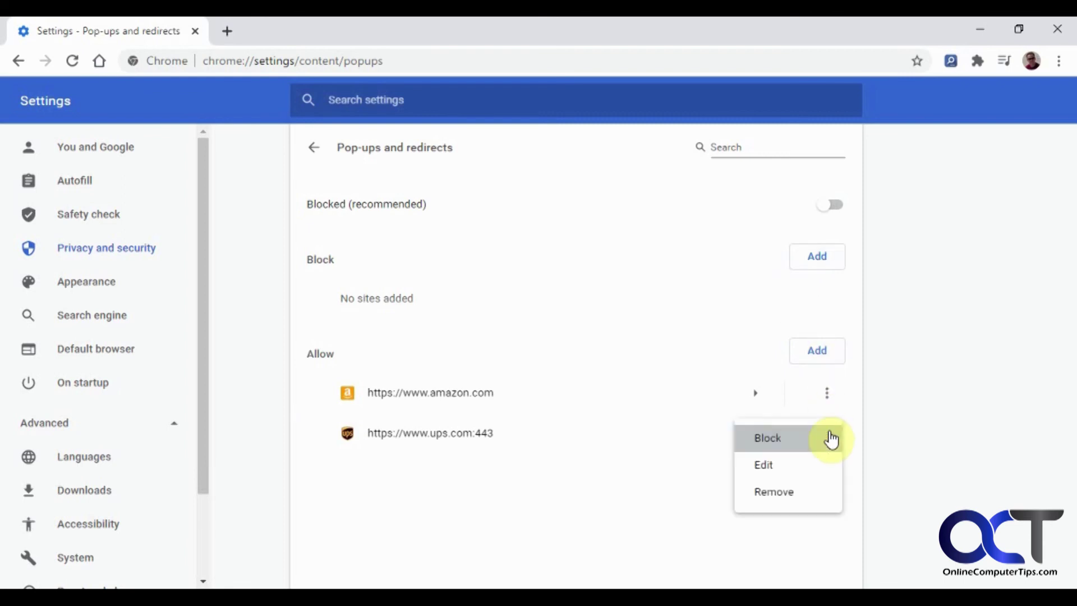
pyautogui.click(624, 491)
pyautogui.click(312, 148)
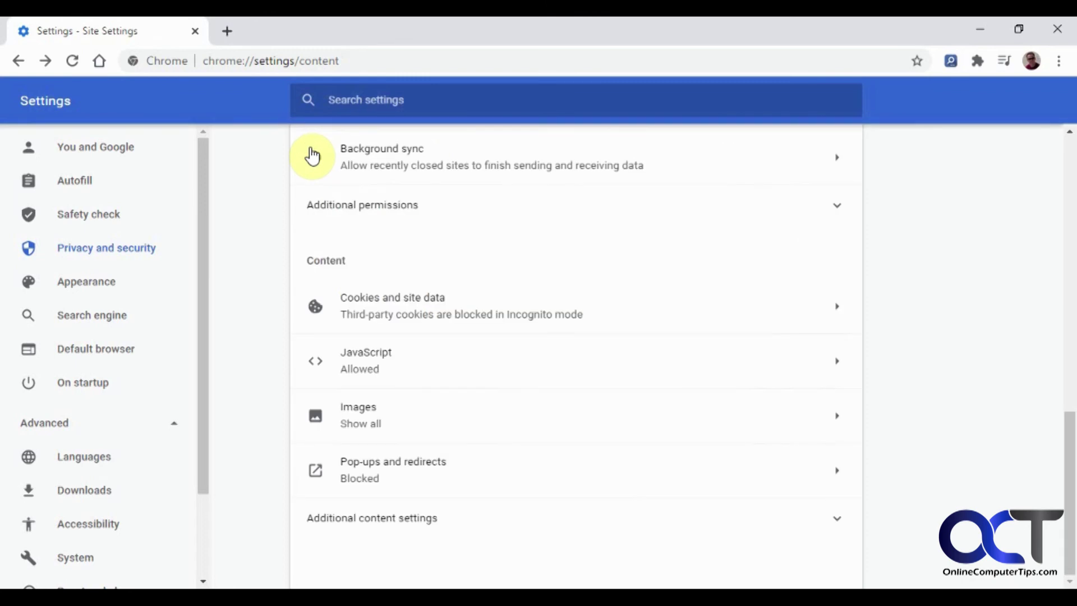
pyautogui.click(167, 242)
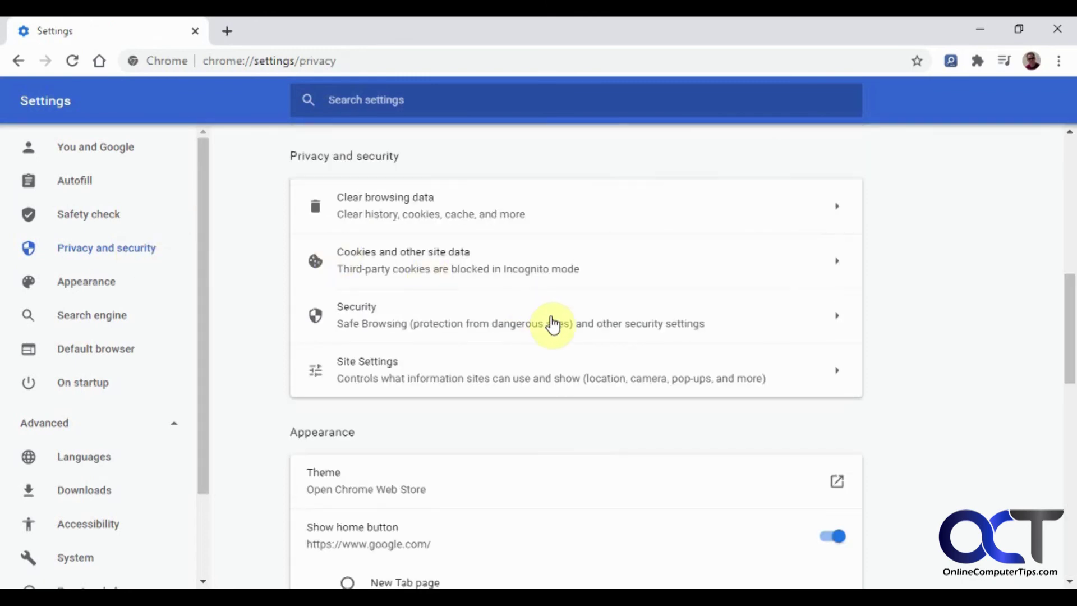
pyautogui.click(398, 373)
pyautogui.scroll(-5, 580, 398)
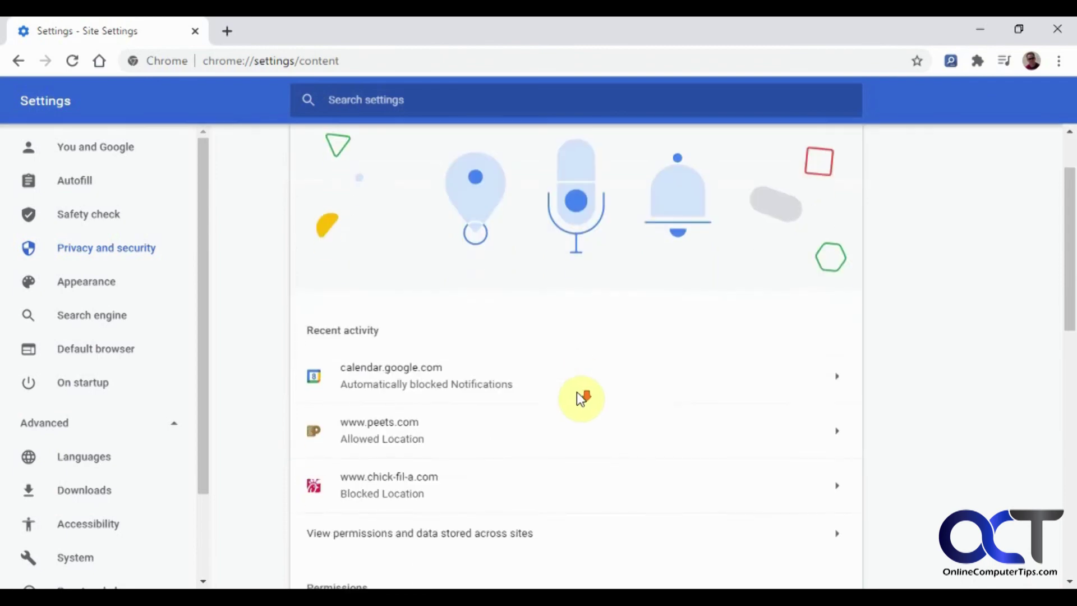
pyautogui.scroll(-2, 557, 374)
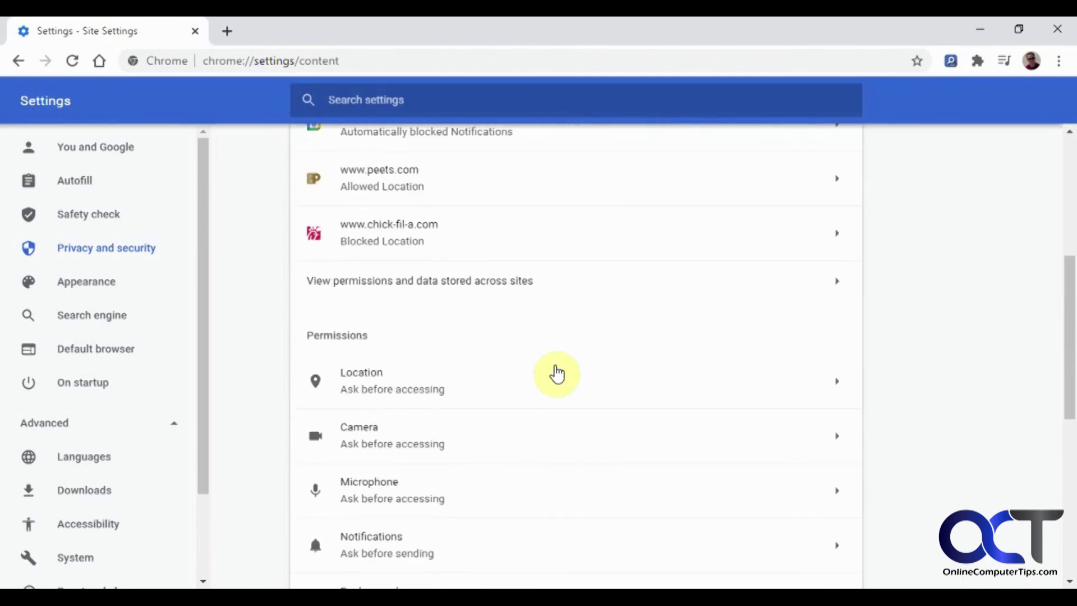
pyautogui.scroll(-2, 455, 397)
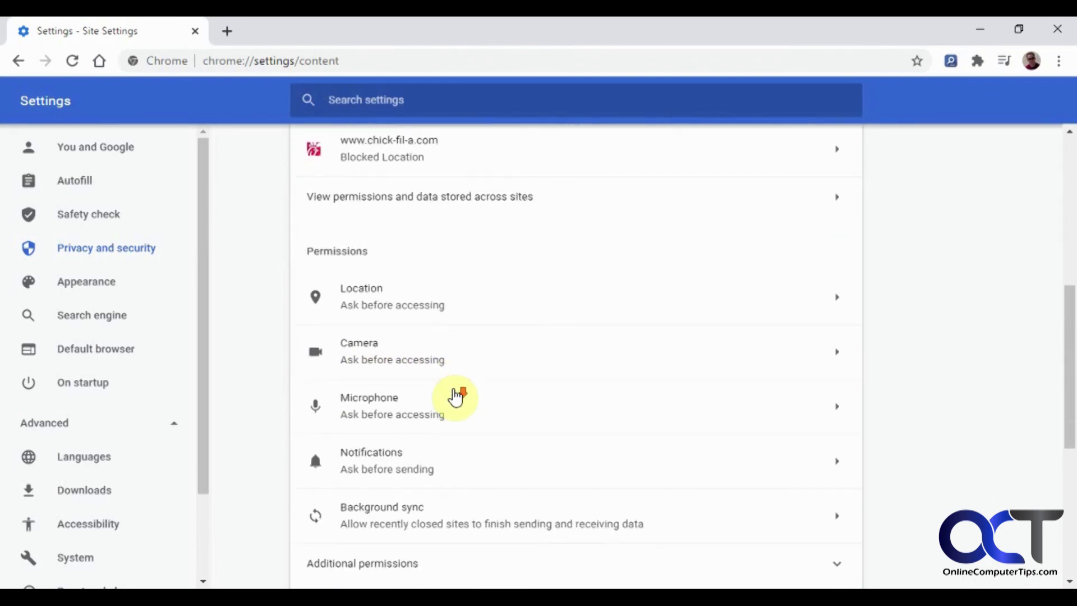
pyautogui.scroll(-6, 468, 461)
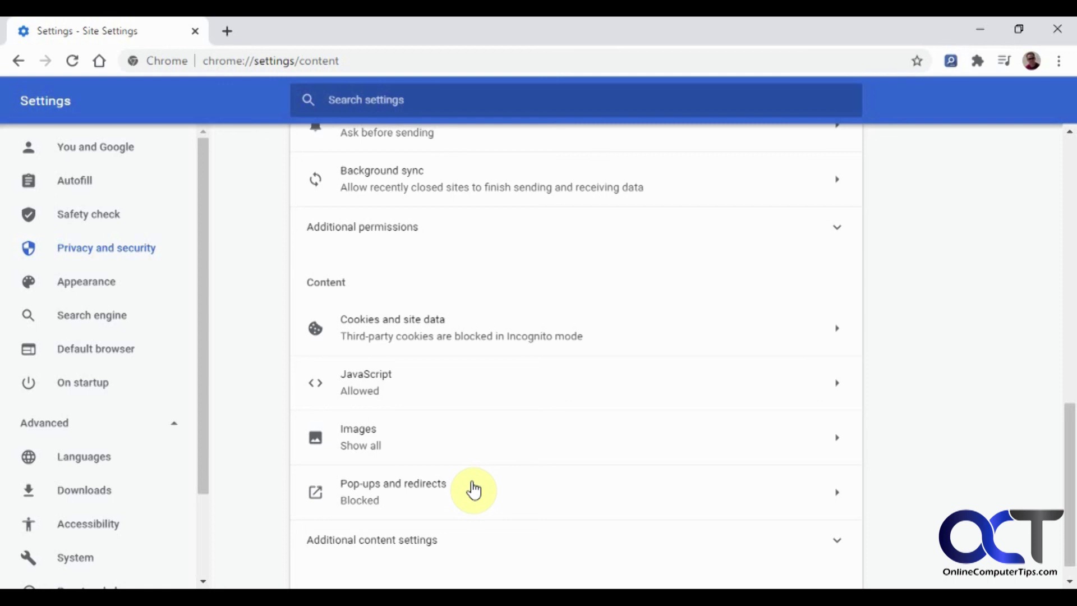
pyautogui.scroll(2, 474, 491)
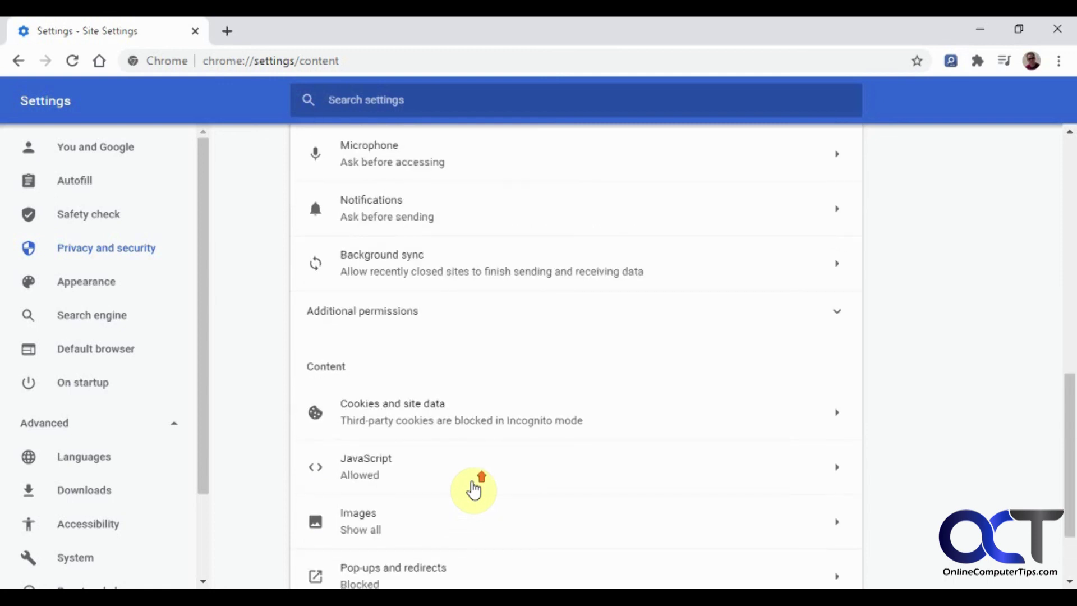